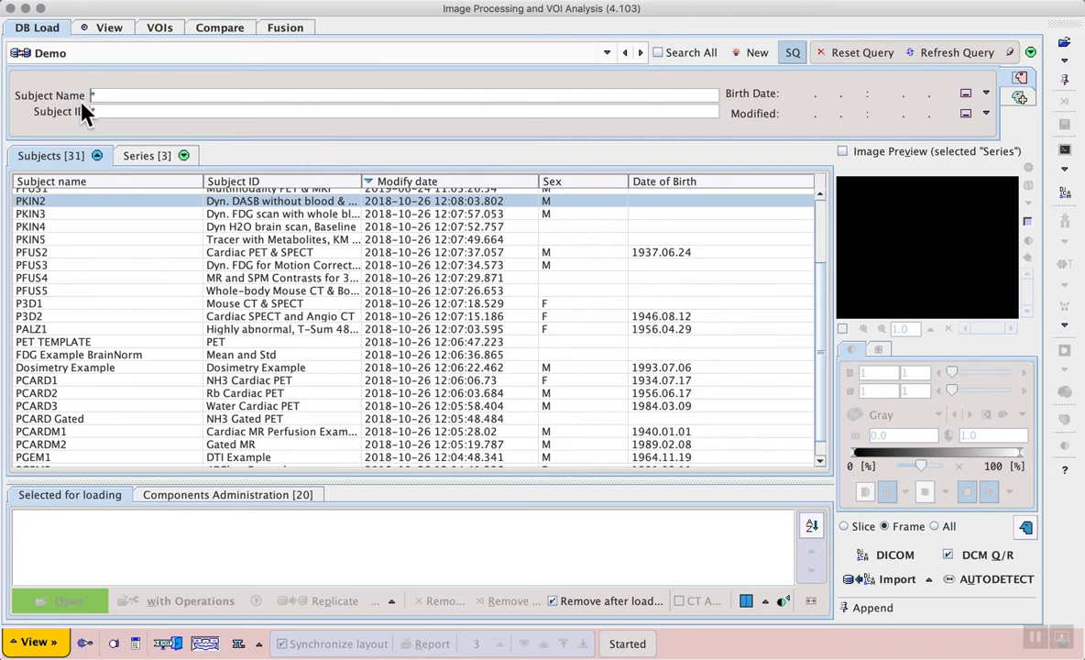
# - Filter the Demo database subjects by the name ps* and list the series of PSEG2 PET/CT
pyautogui.press('Return')
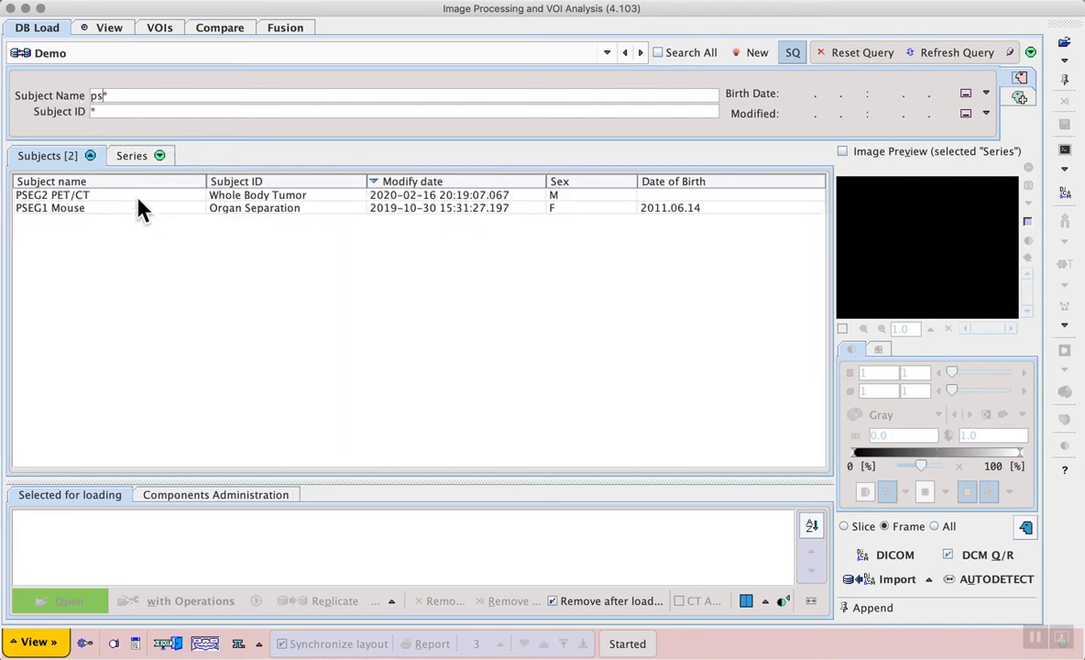
pyautogui.click(105, 195)
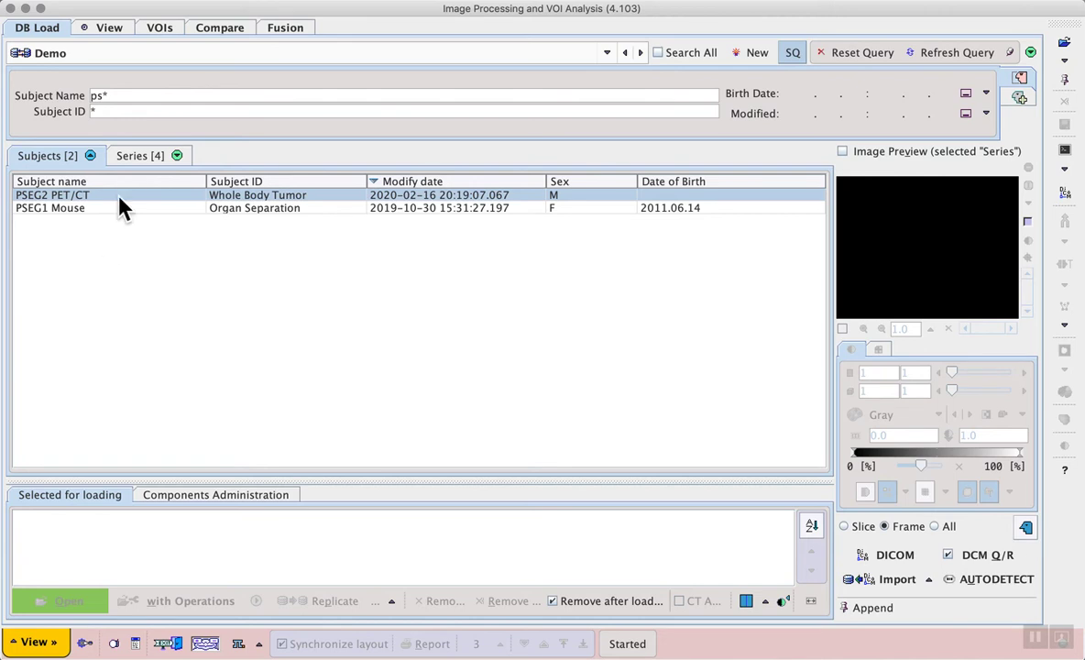
pyautogui.click(137, 158)
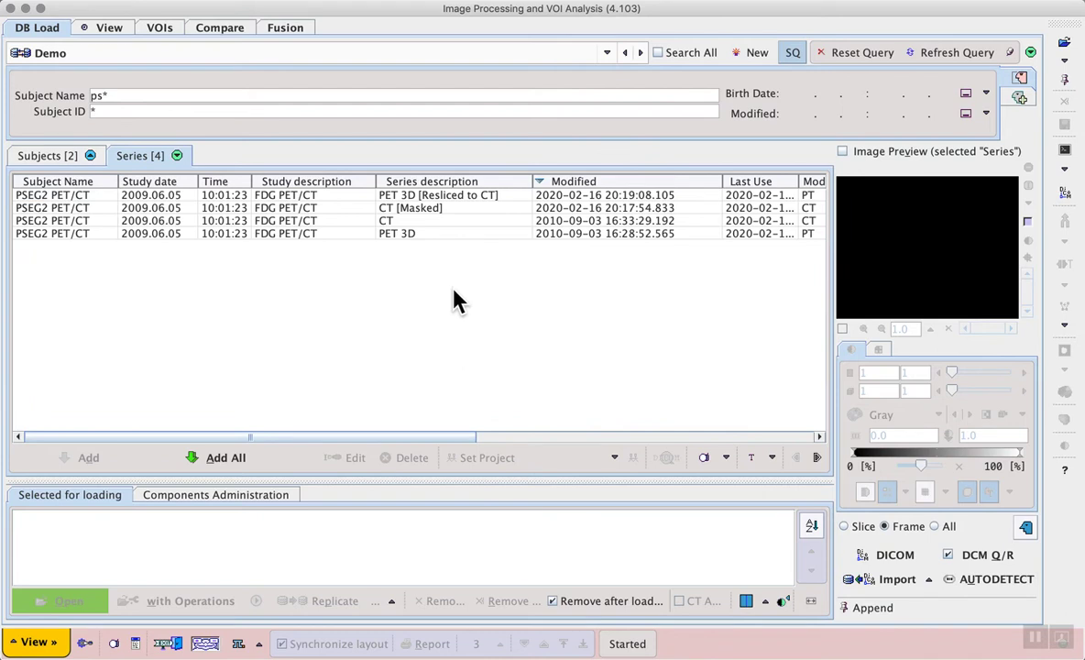
# - Add the original PET 3D series to the loading selection and open it for viewing
pyautogui.click(419, 233)
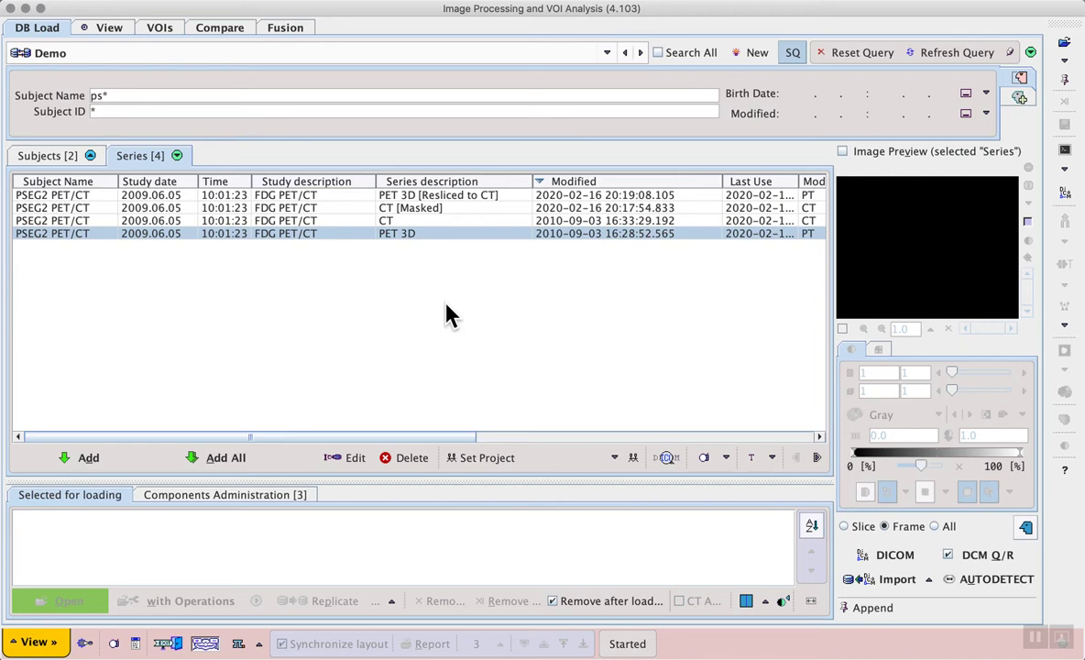
pyautogui.click(97, 458)
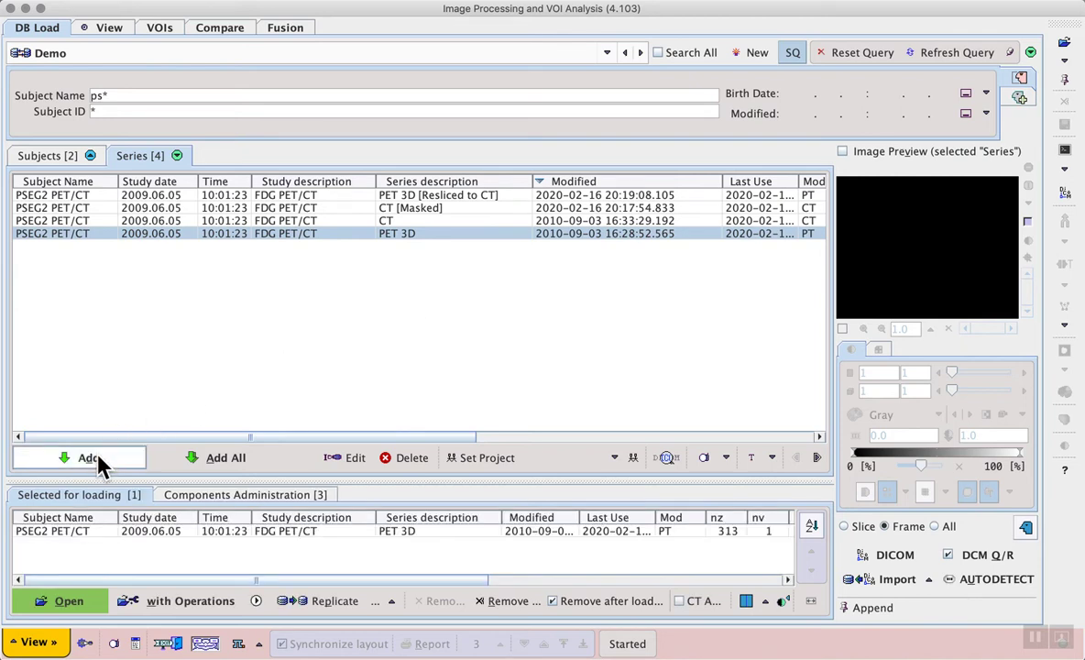
pyautogui.click(73, 602)
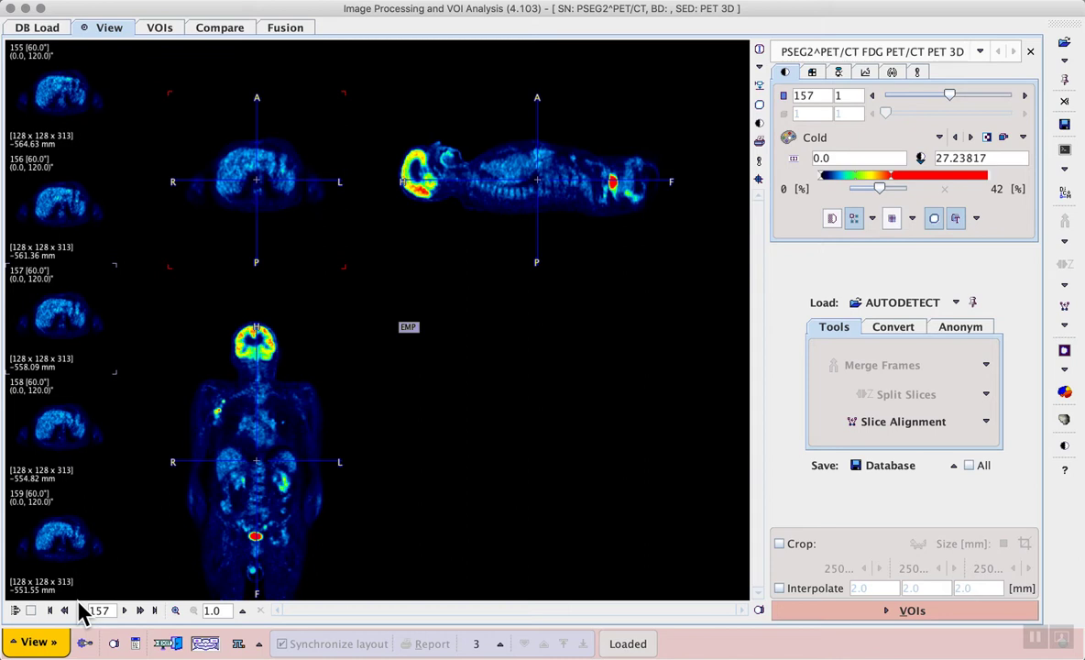
# - Centre the crosshair on the chest in the coronal view and show an inverted gray MIP in the empty viewport
pyautogui.click(261, 438)
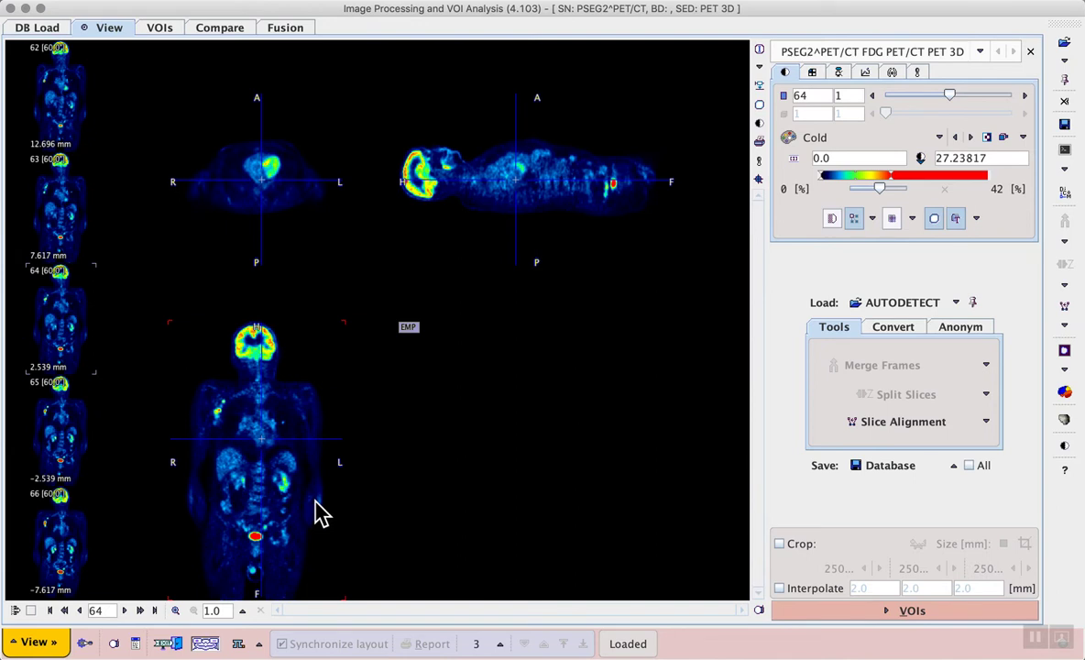
pyautogui.click(410, 327)
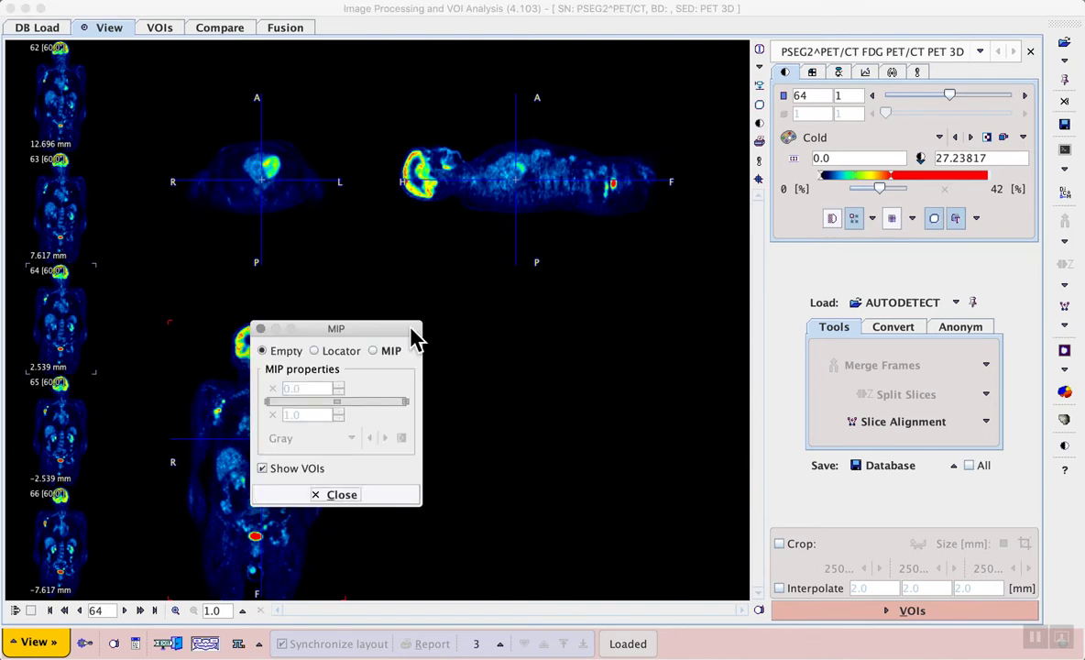
pyautogui.click(375, 351)
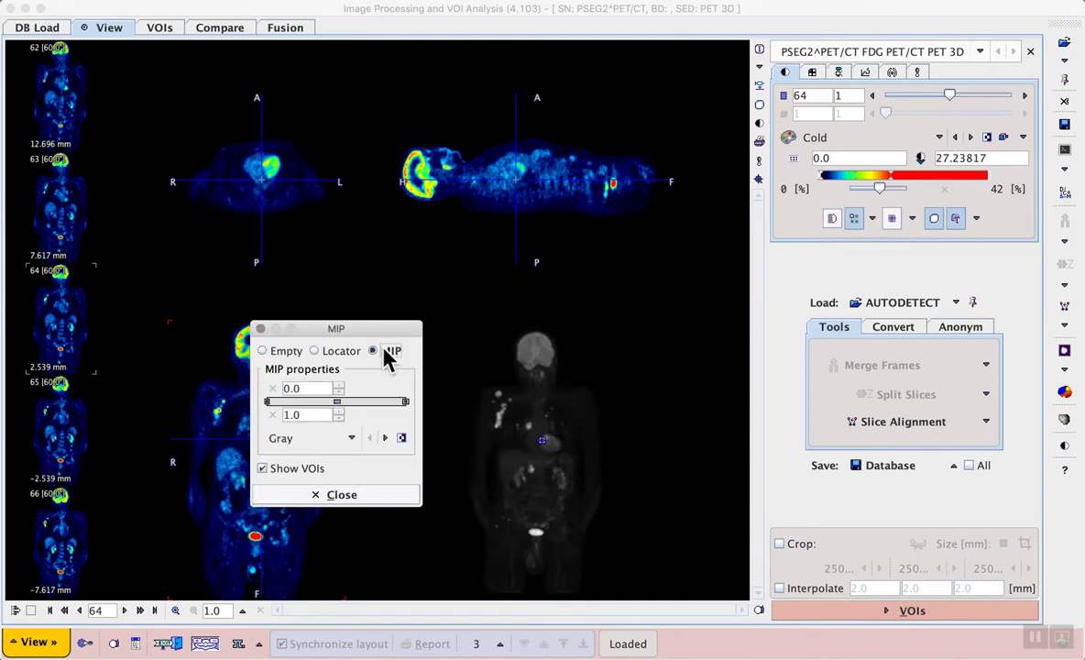
pyautogui.click(401, 438)
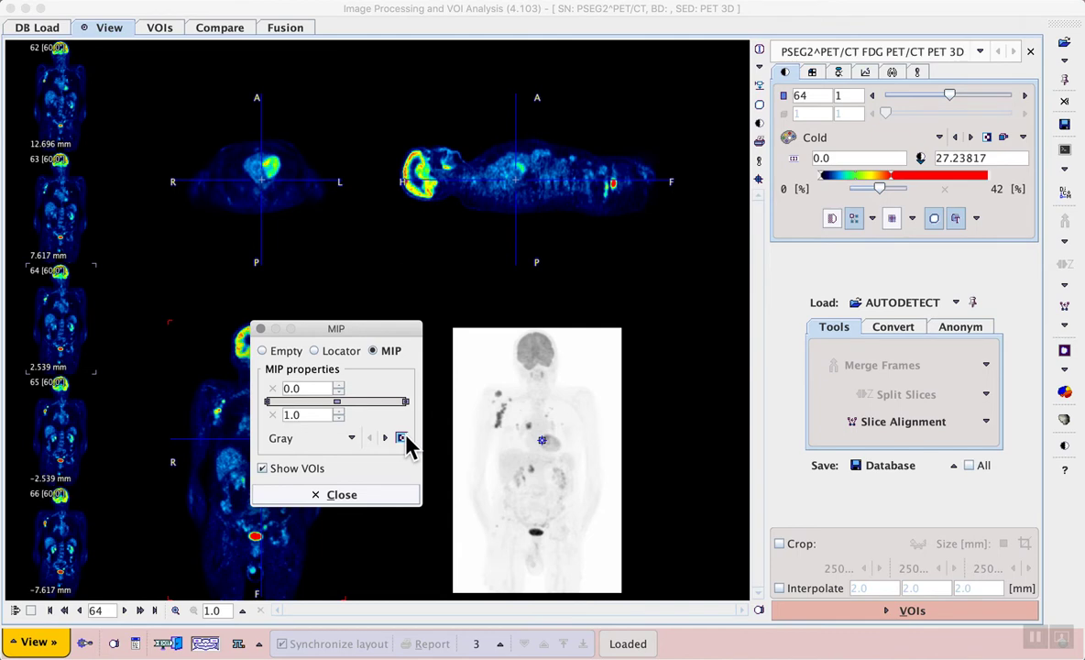
pyautogui.click(385, 500)
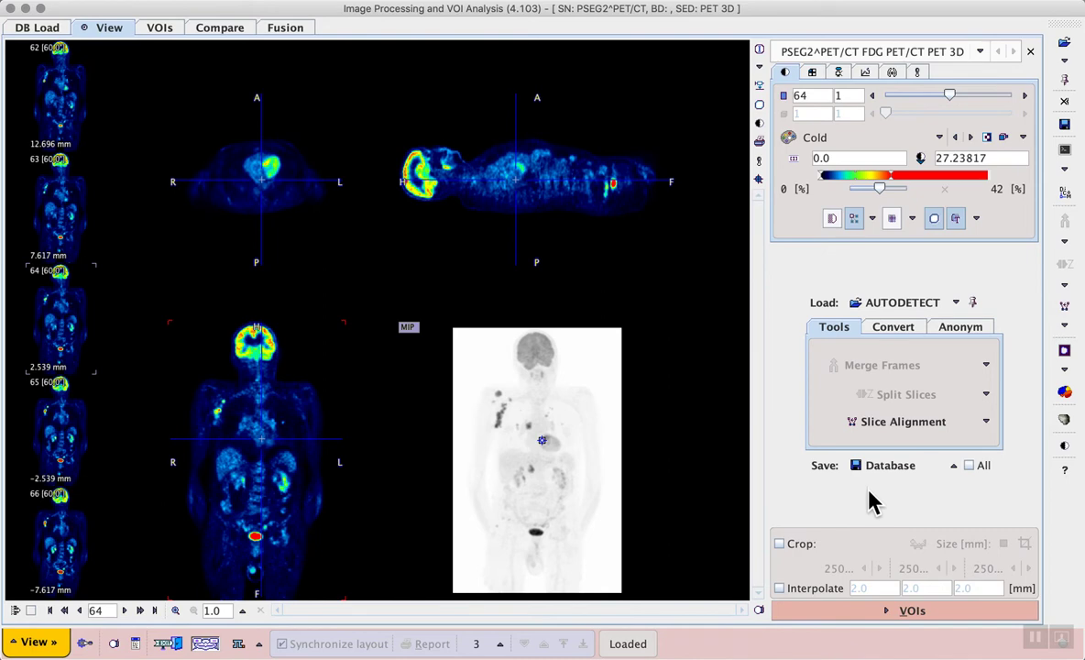
# - Enable the crop box and apply the HUMAN preset size of 420 x 320 x 750 mm
pyautogui.click(780, 544)
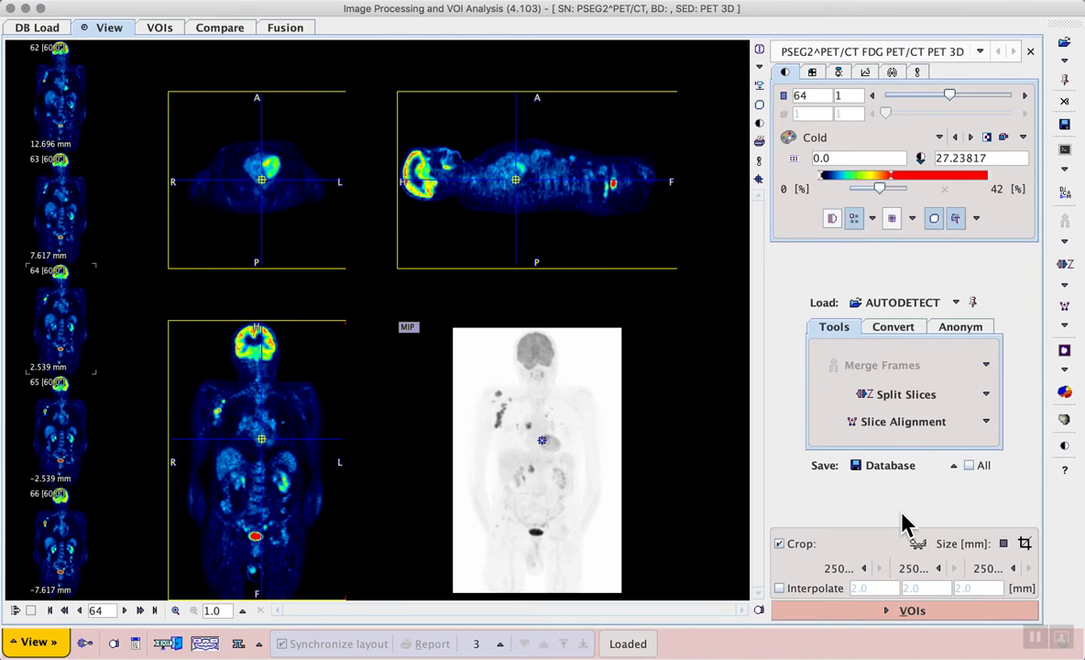
pyautogui.click(920, 545)
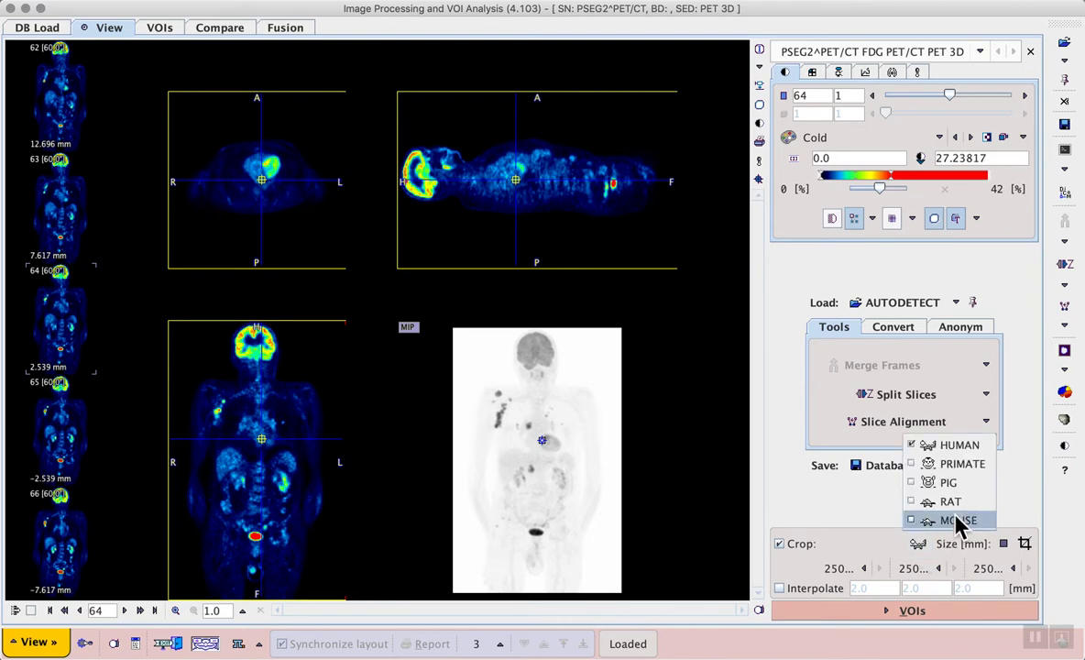
pyautogui.click(977, 447)
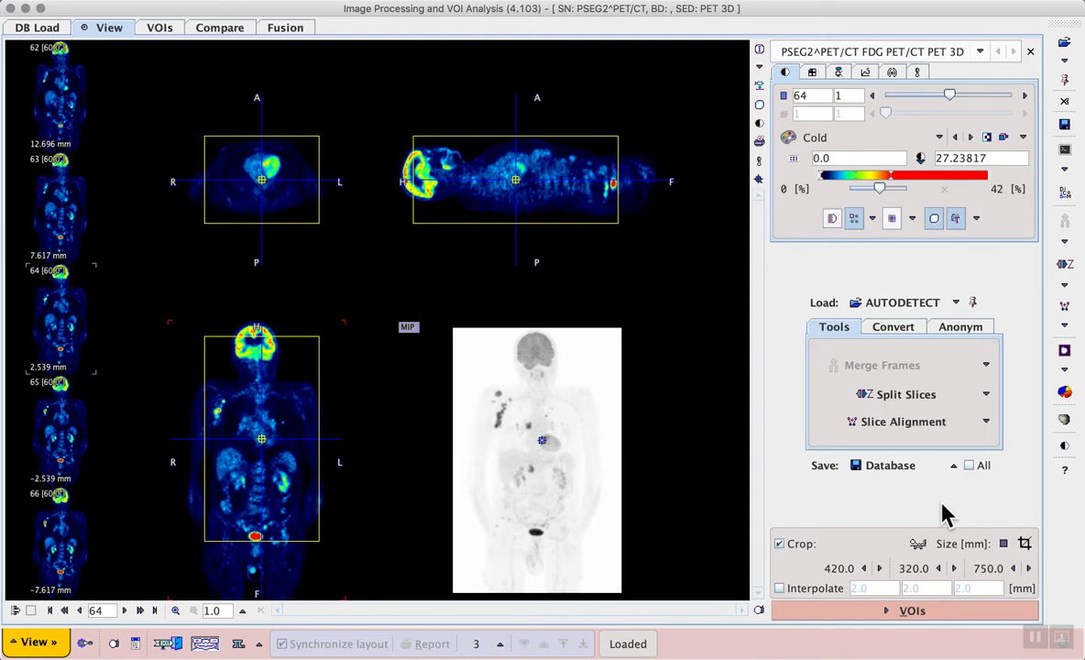
# - Centre the crop box on the brain using the sagittal and axial views
pyautogui.click(422, 181)
pyautogui.click(422, 181)
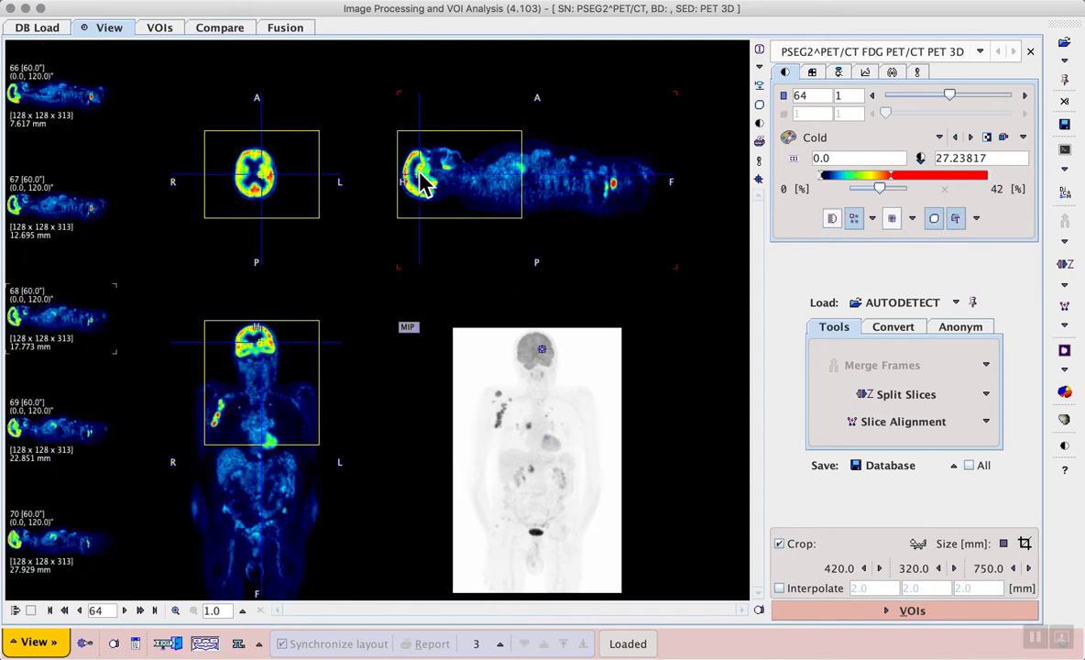
pyautogui.click(256, 181)
pyautogui.click(256, 181)
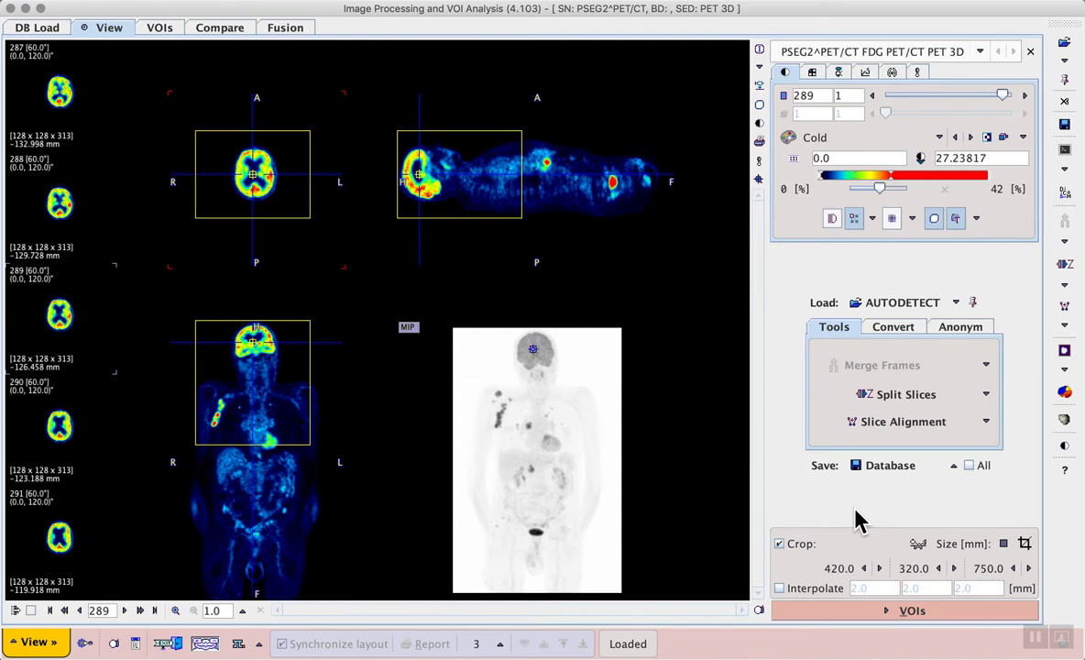
# - Set the crop box's first two dimensions to 200 mm and 250 mm so it fits around the head
pyautogui.click(863, 568)
pyautogui.click(863, 568)
pyautogui.click(863, 568)
pyautogui.click(864, 568)
pyautogui.click(864, 568)
pyautogui.click(938, 568)
pyautogui.click(938, 568)
pyautogui.click(938, 569)
pyautogui.click(954, 568)
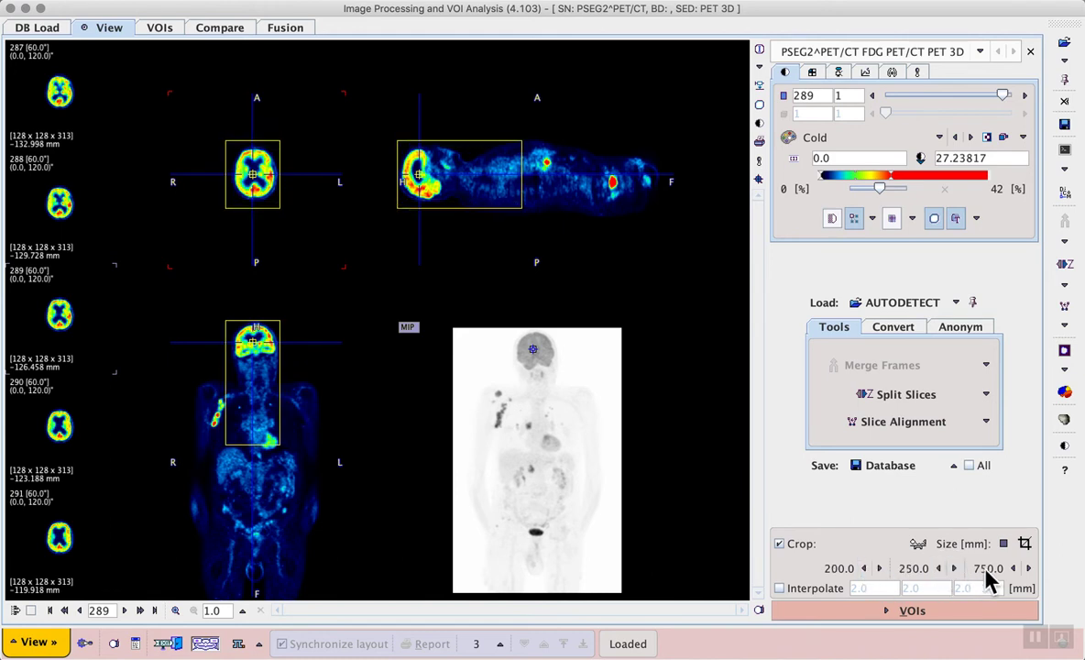
# - Set the crop box's head-to-foot dimension to 200 mm to enclose only the brain region
pyautogui.click(1014, 569)
pyautogui.click(1014, 569)
pyautogui.click(1014, 569)
pyautogui.click(1014, 569)
pyautogui.click(1014, 570)
pyautogui.click(1014, 569)
pyautogui.click(1014, 569)
pyautogui.click(1014, 569)
pyautogui.click(1013, 570)
pyautogui.click(1014, 569)
pyautogui.click(1014, 570)
pyautogui.click(1014, 569)
pyautogui.click(1014, 569)
pyautogui.click(1014, 569)
pyautogui.click(1014, 570)
pyautogui.click(1014, 570)
pyautogui.click(1014, 570)
pyautogui.click(1013, 569)
pyautogui.click(1028, 568)
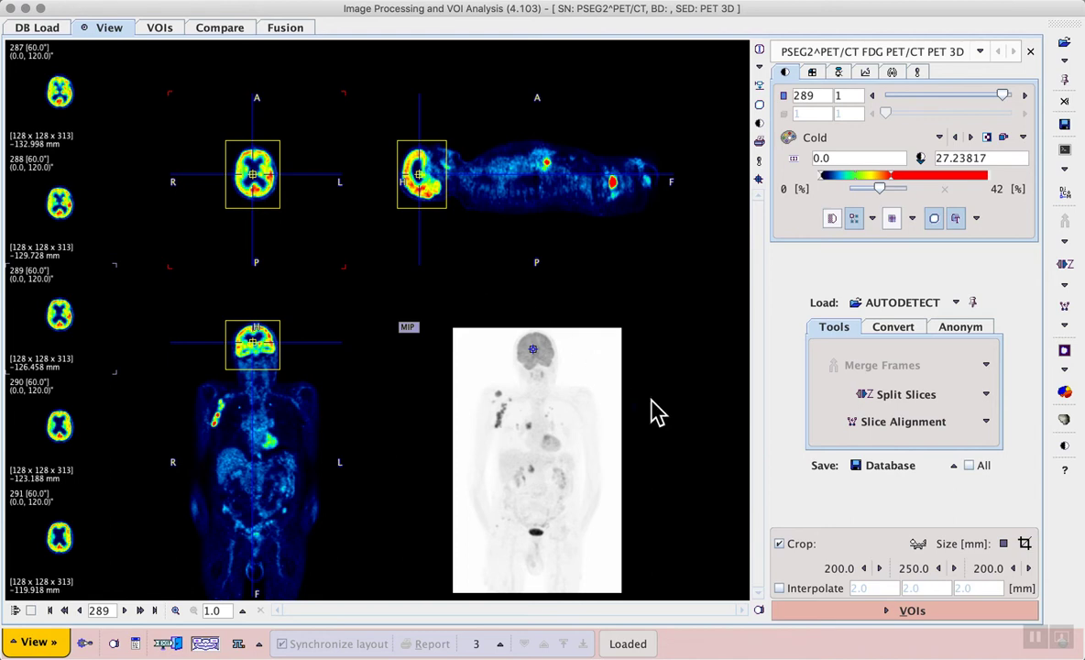
# - Crop the PET image to the box, replacing the current image, and turn the crop box off
pyautogui.click(1029, 539)
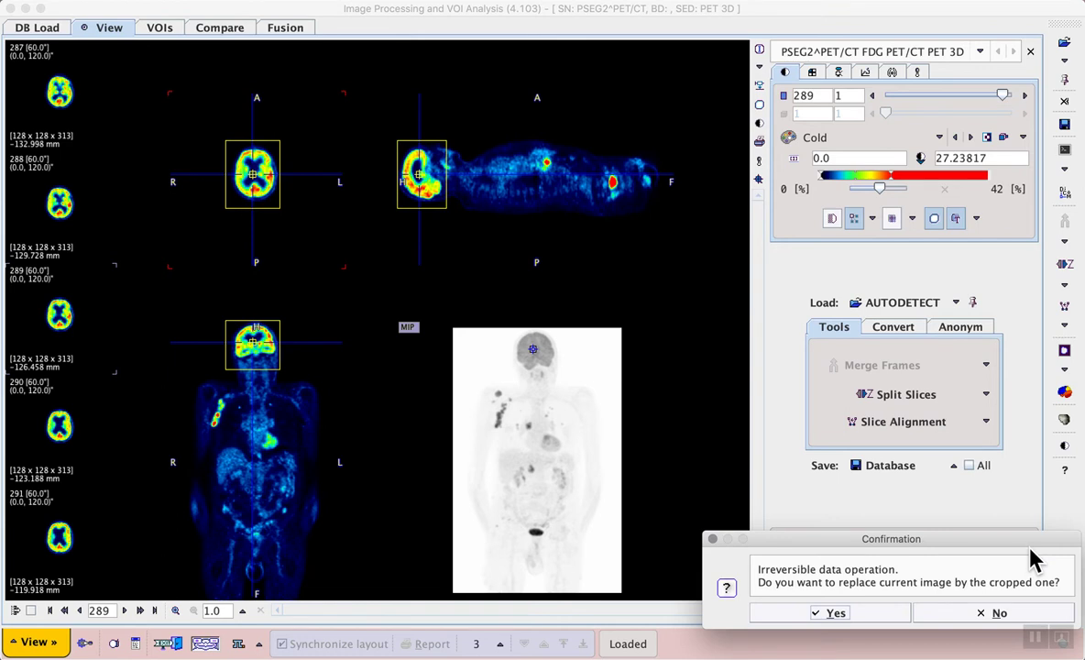
pyautogui.moveTo(1001, 543); pyautogui.dragTo(971, 518)
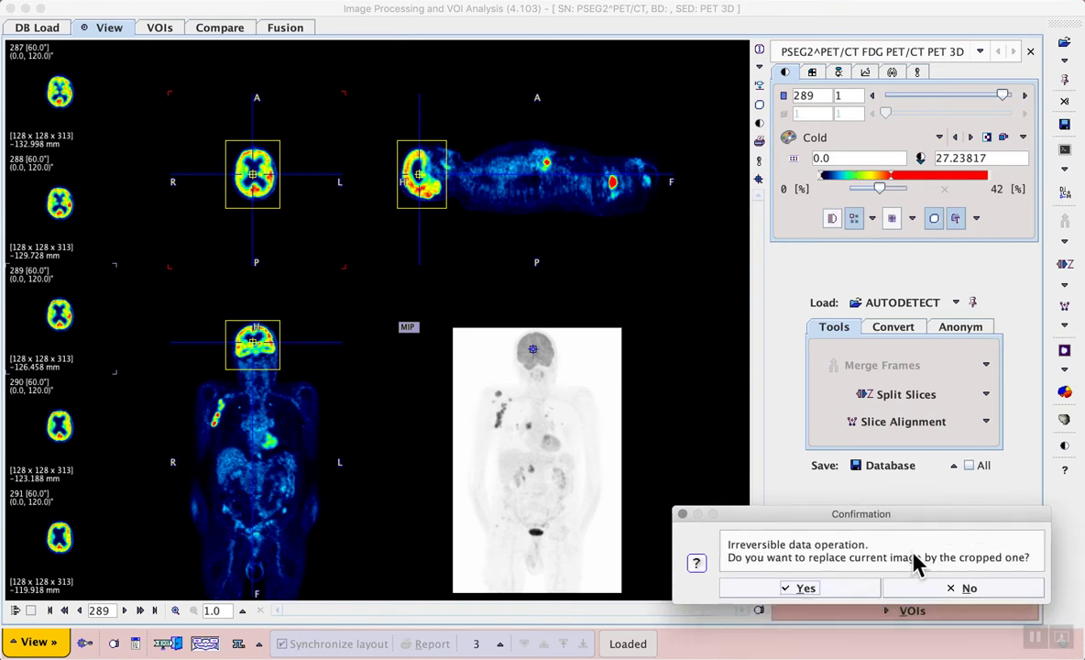
pyautogui.click(843, 590)
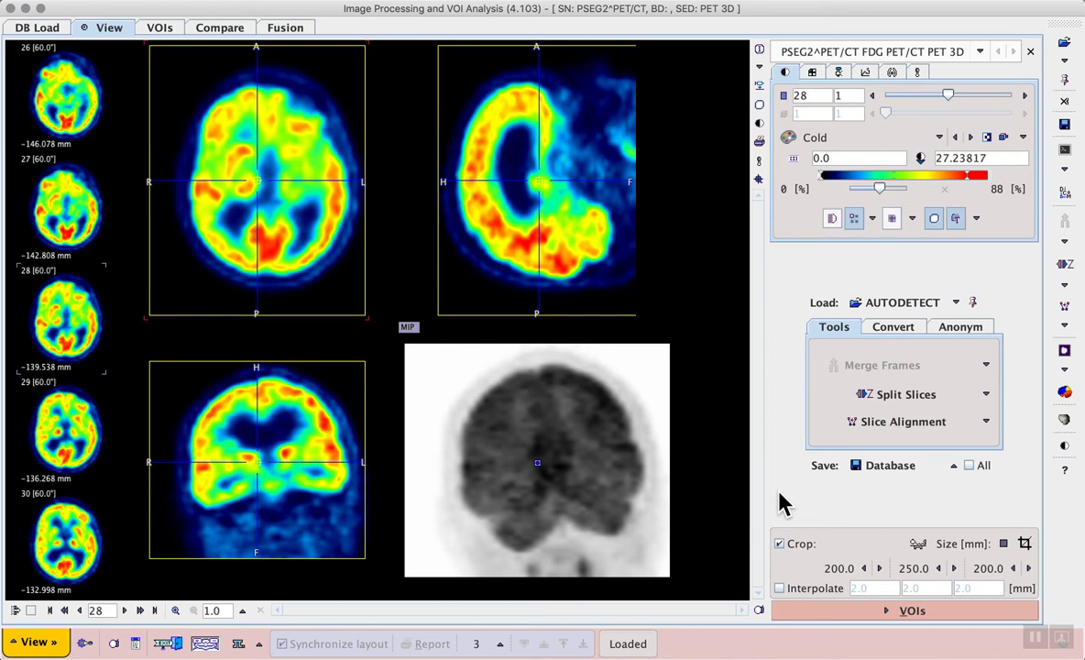
pyautogui.click(780, 543)
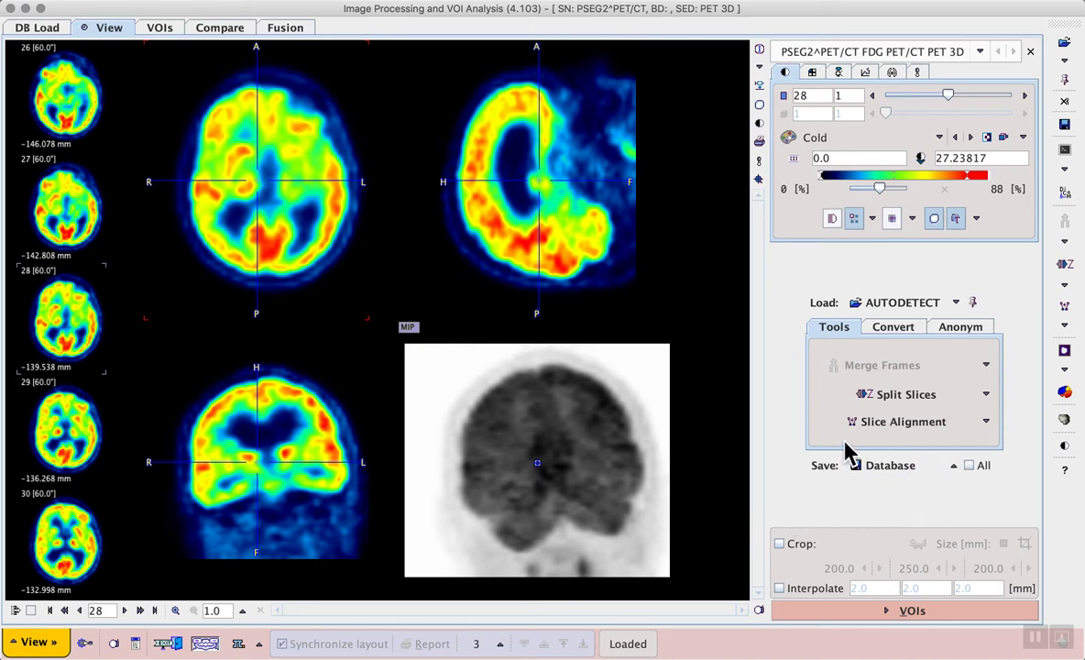
# - Save the cropped image to the Demo database with the series description "PET 3D [brain crop]"
pyautogui.click(954, 467)
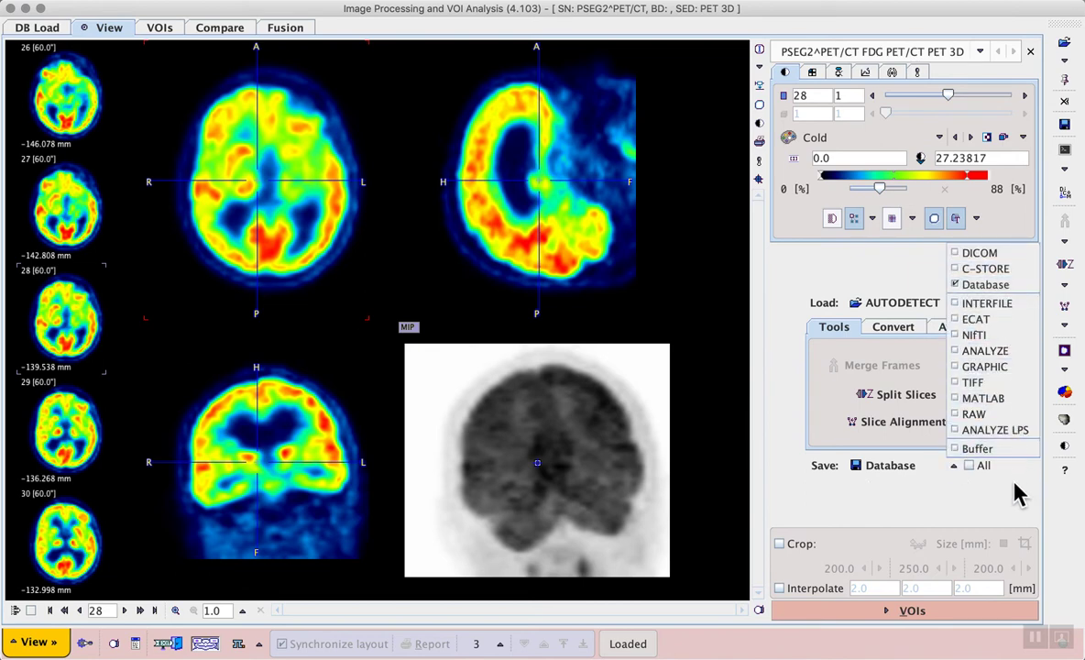
pyautogui.click(893, 467)
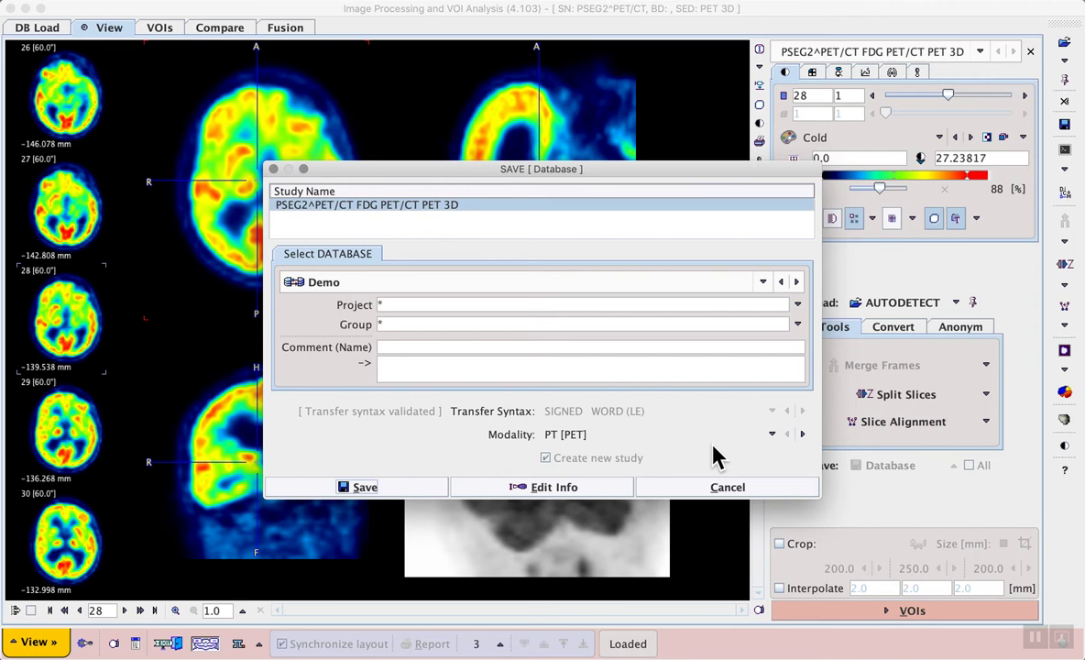
pyautogui.click(605, 495)
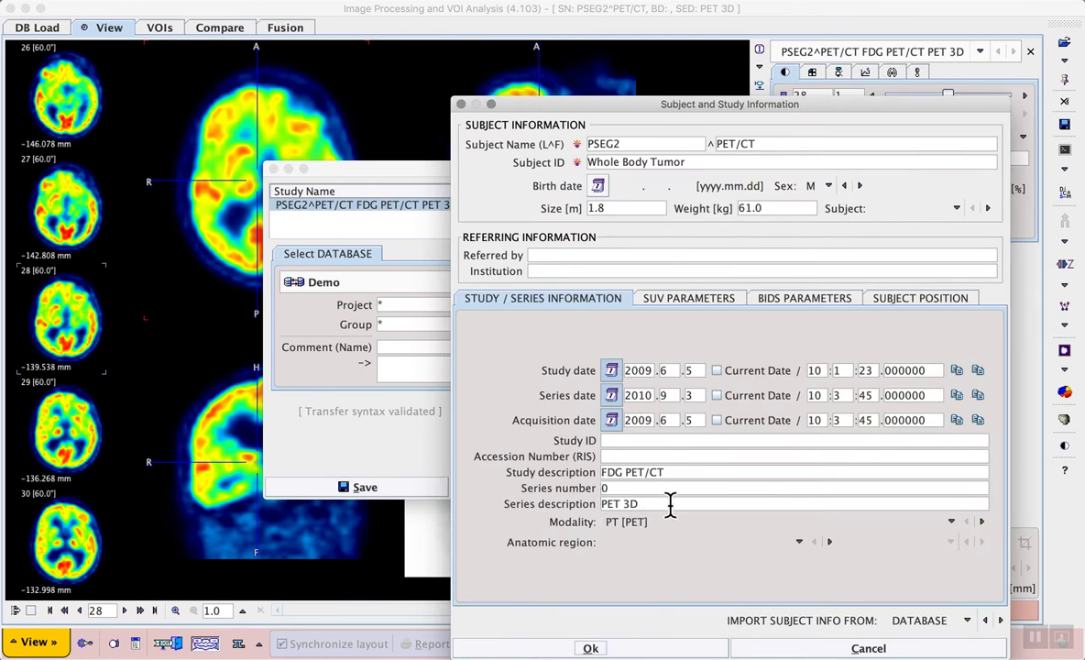
pyautogui.click(670, 505)
pyautogui.write('[')
pyautogui.write('brain crop]')
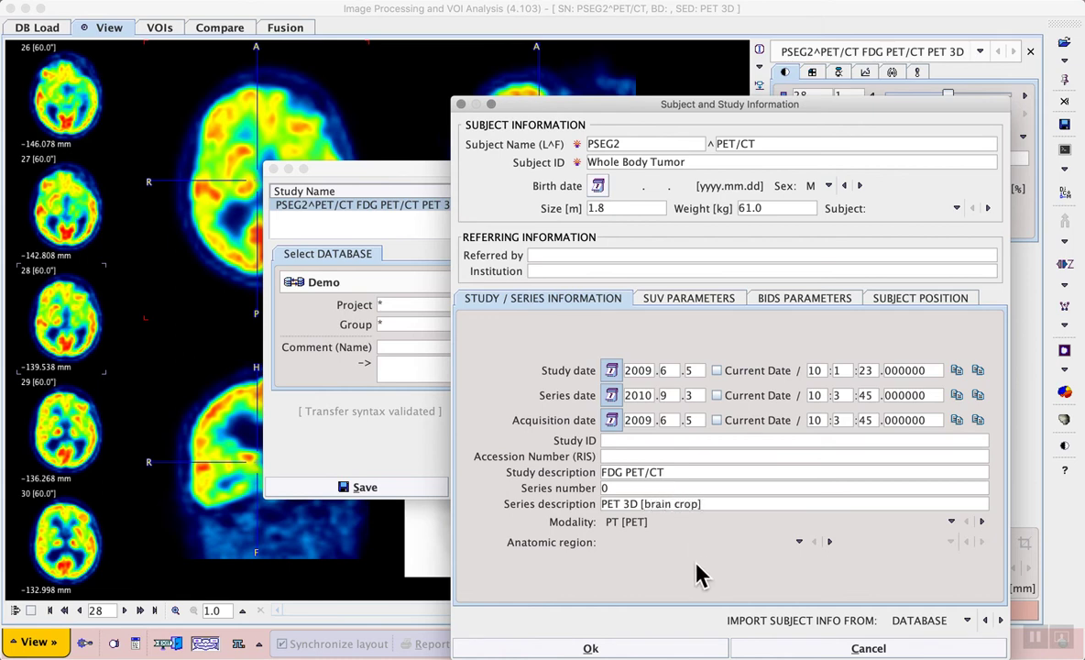
pyautogui.click(632, 648)
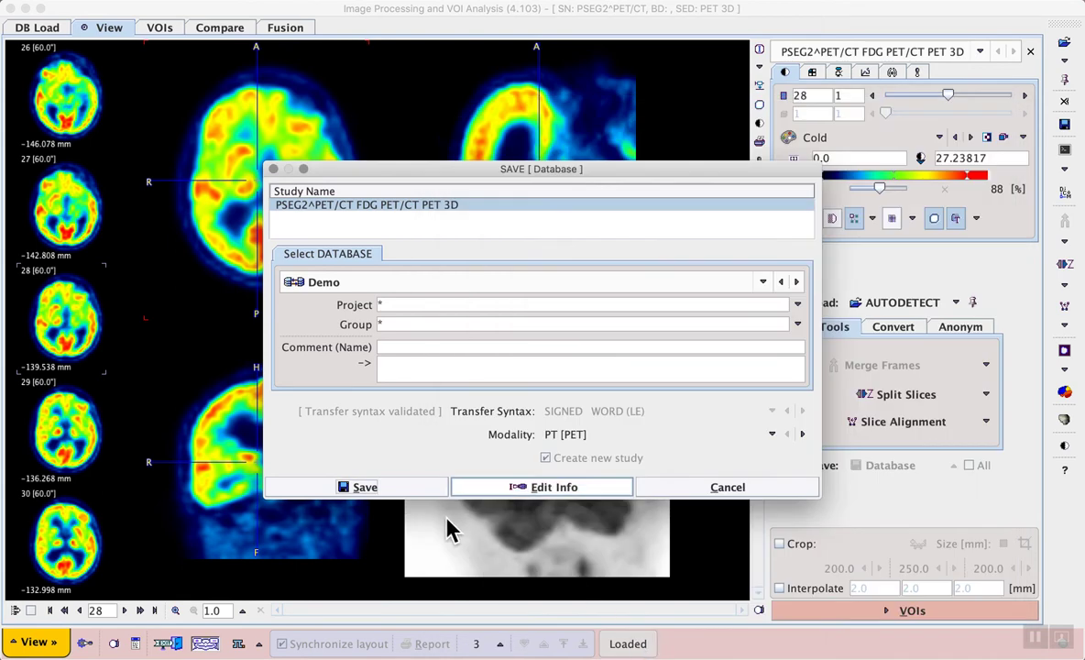
pyautogui.click(410, 491)
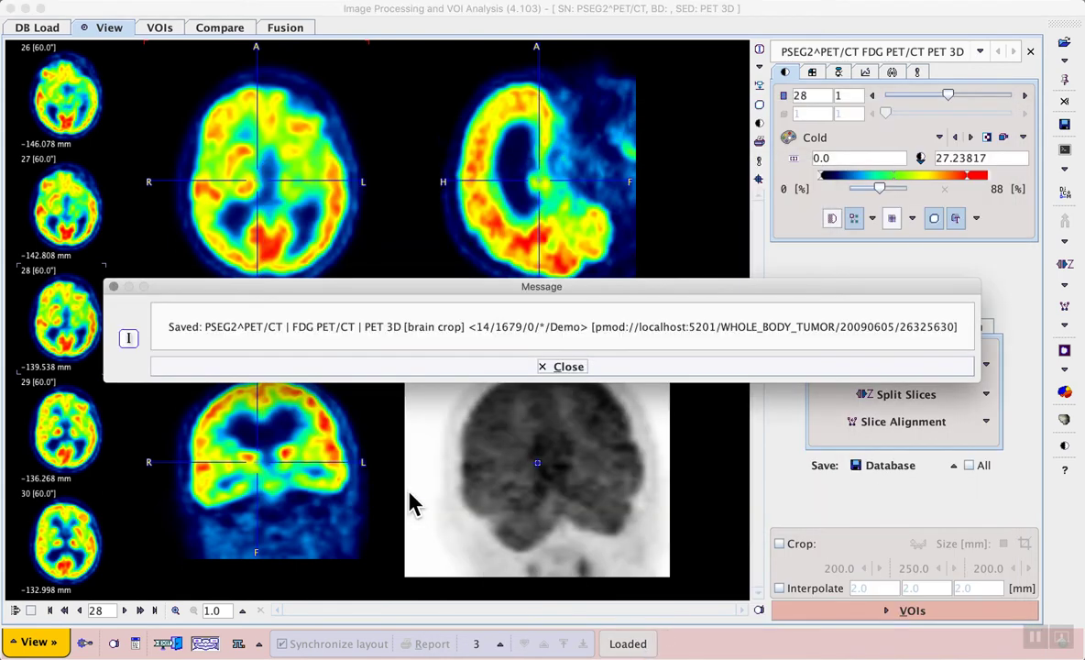
pyautogui.click(434, 367)
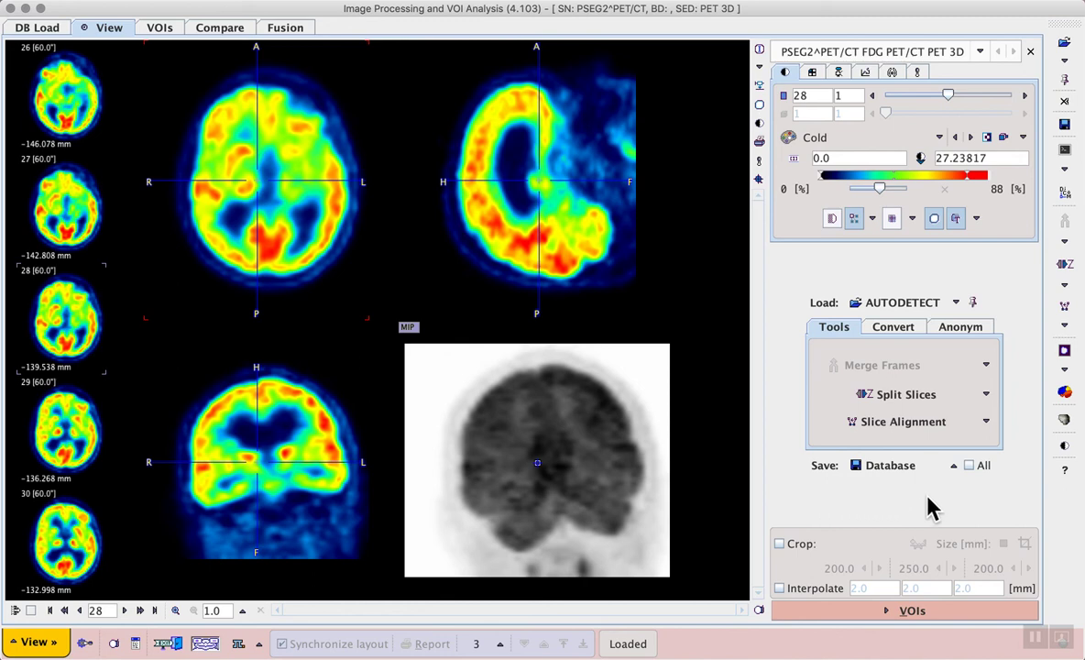
# - Start a NIfTI export of the cropped image and choose /Applications/Pmod4.1/data/tests/ as the save folder
pyautogui.click(953, 465)
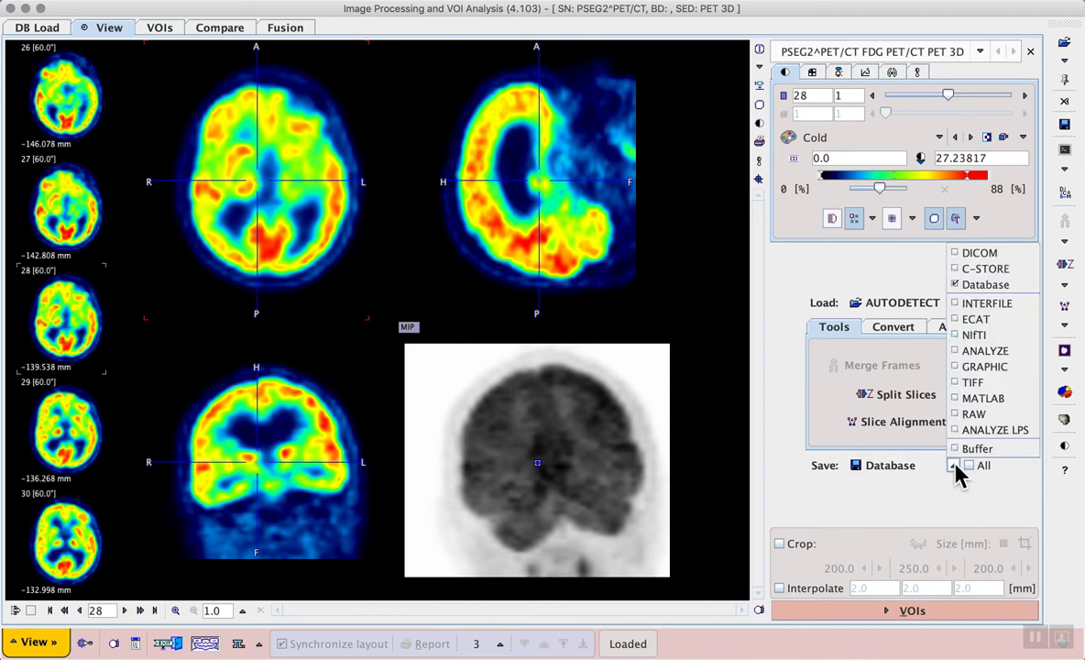
pyautogui.click(1005, 334)
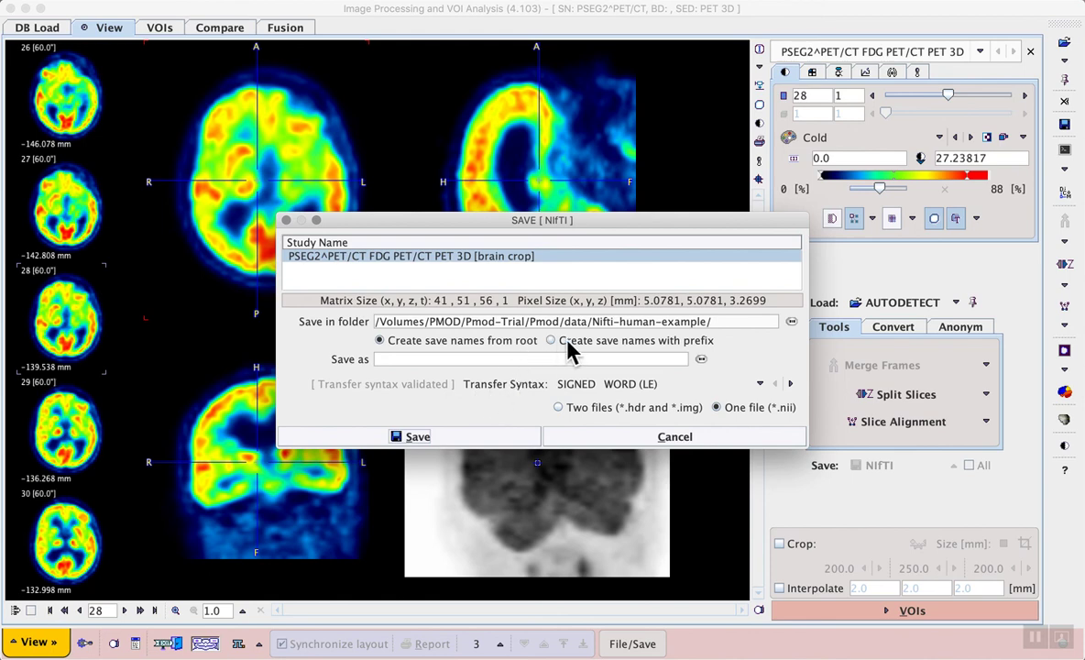
pyautogui.click(792, 321)
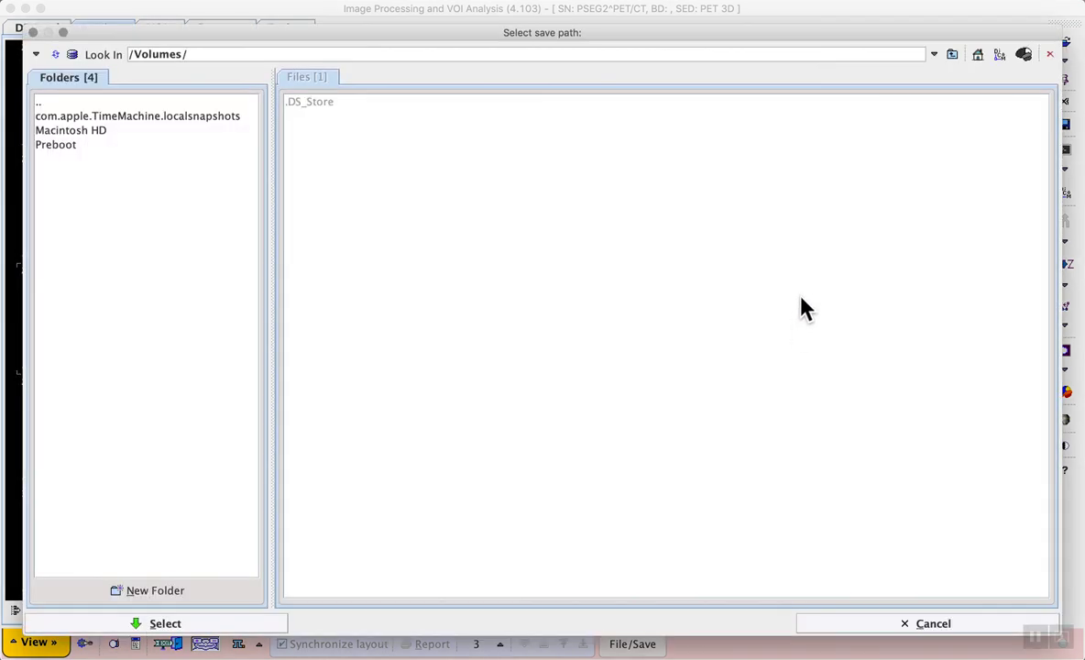
pyautogui.click(978, 57)
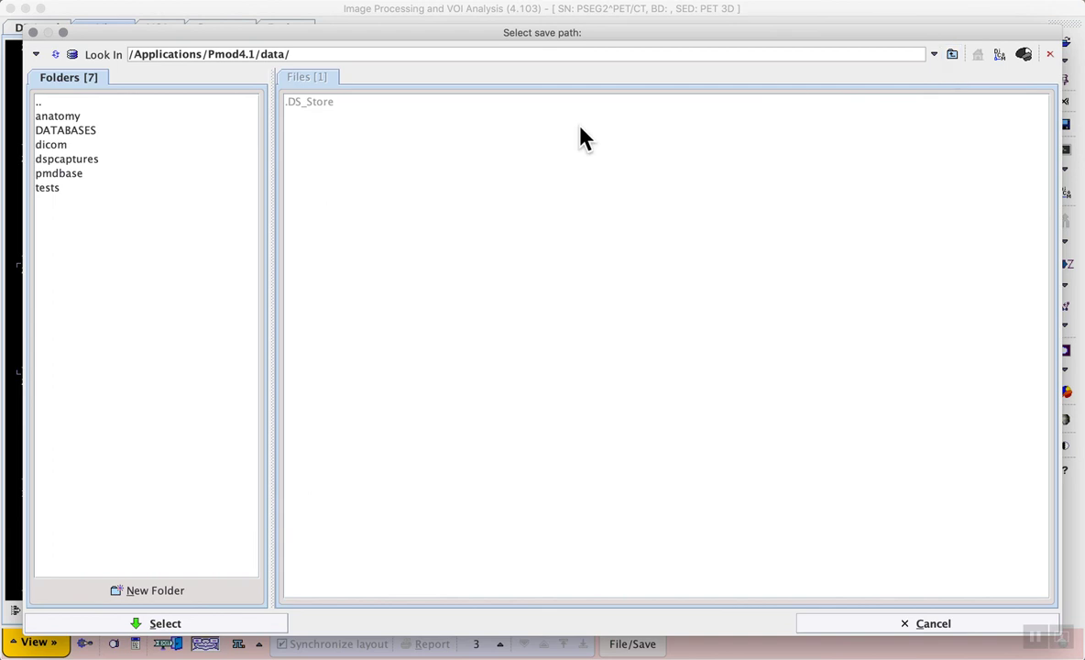
pyautogui.doubleClick(54, 189)
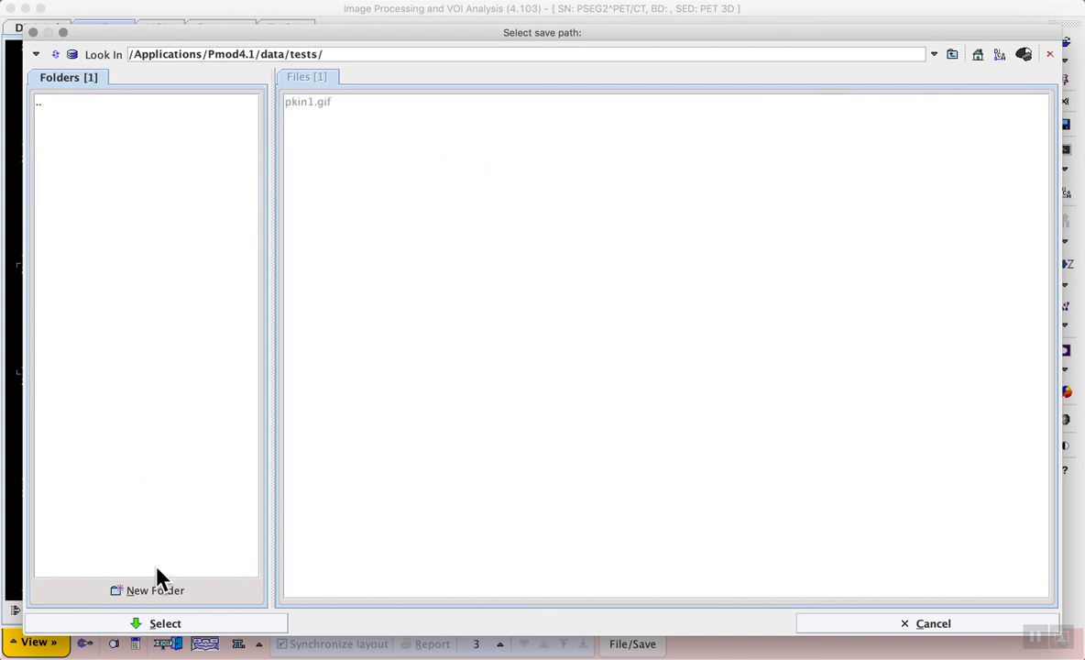
pyautogui.click(193, 629)
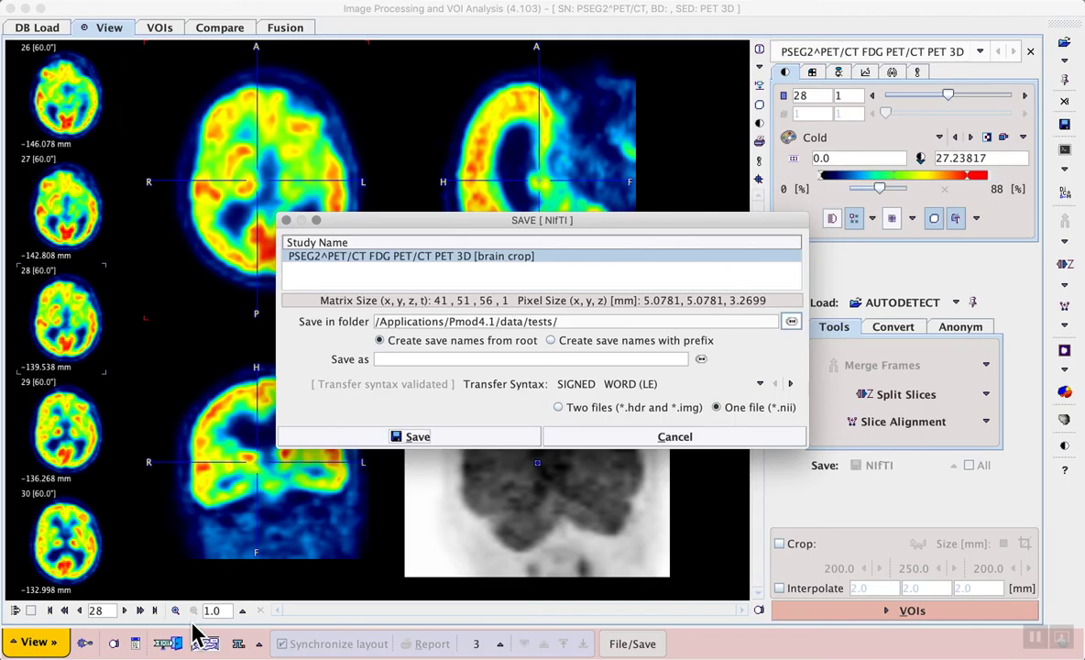
# - Name the NIfTI file PSEG2-crop and save it as a single .nii file
pyautogui.click(391, 357)
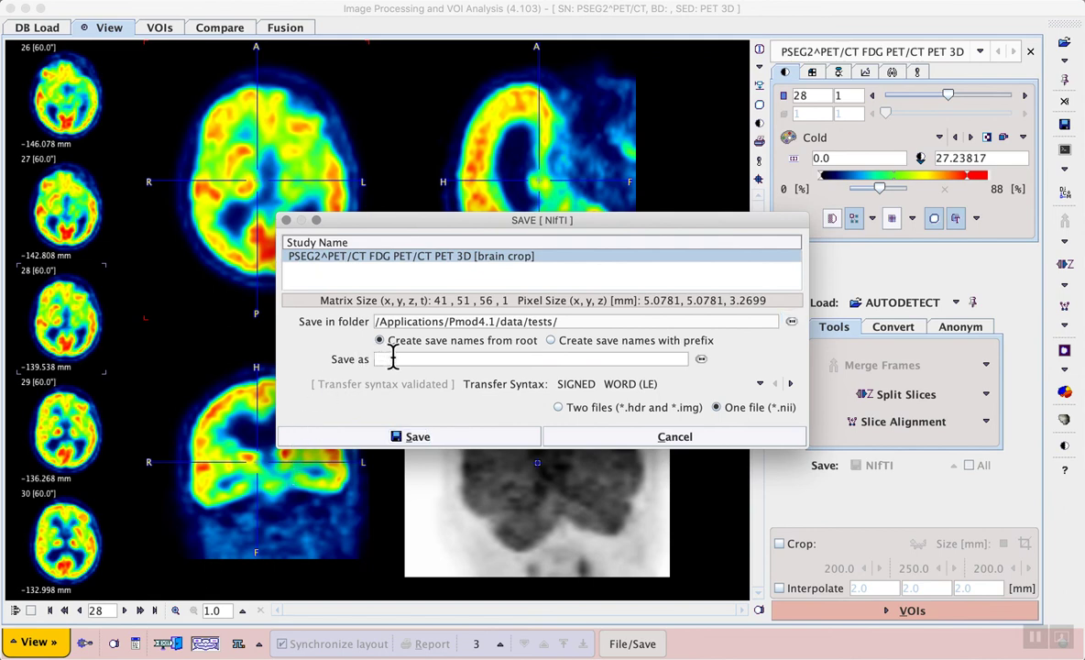
pyautogui.write('PSEG2-crop')
pyautogui.click(450, 441)
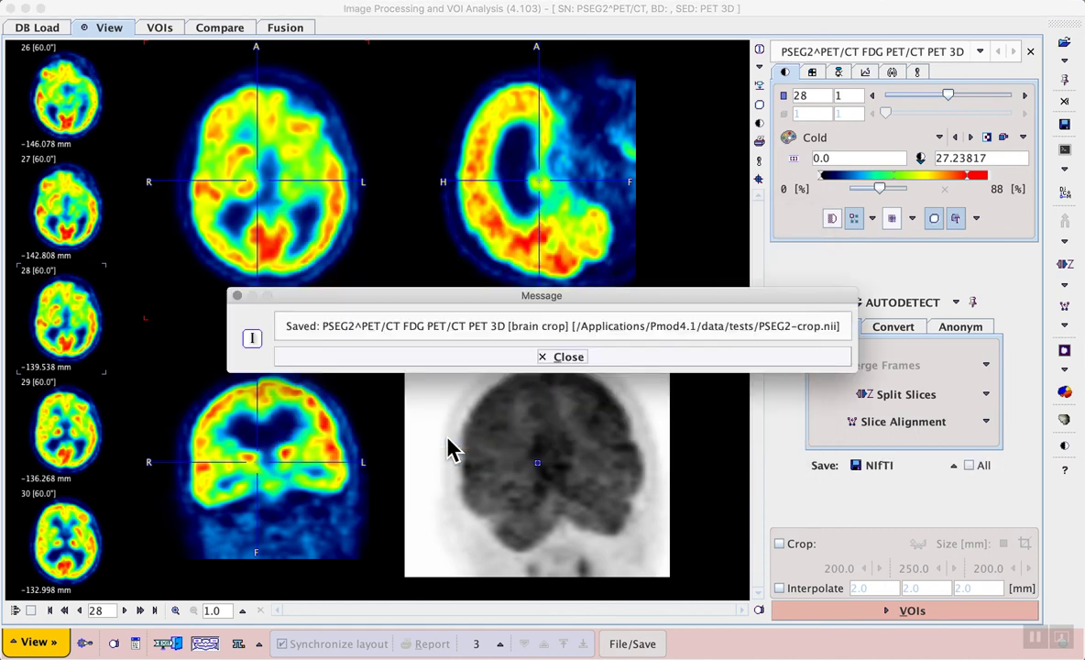
pyautogui.click(509, 360)
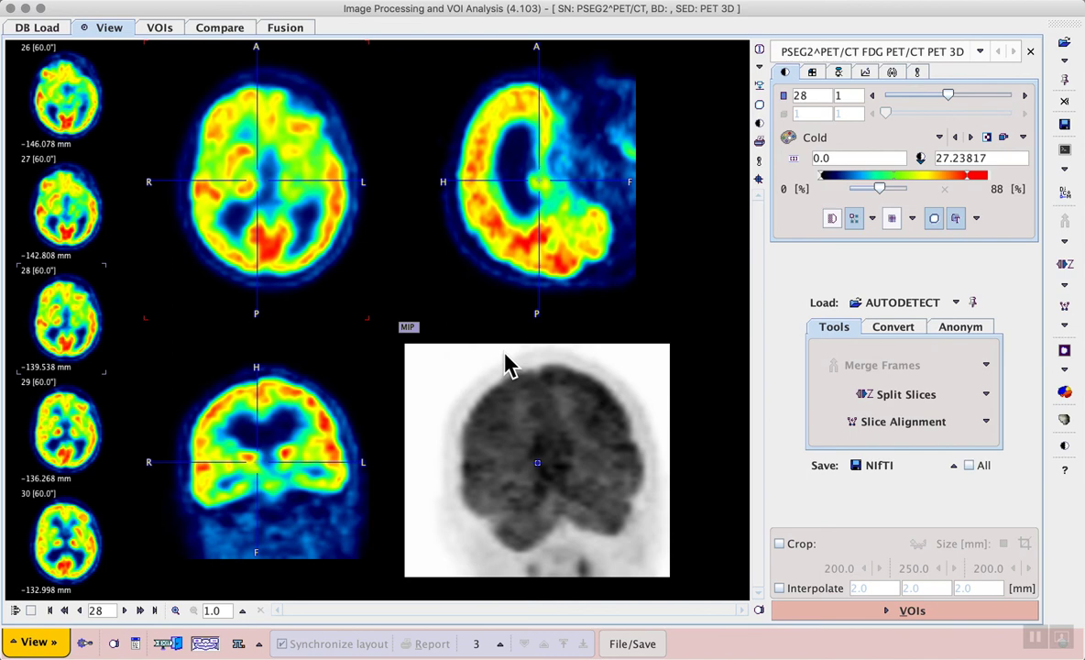